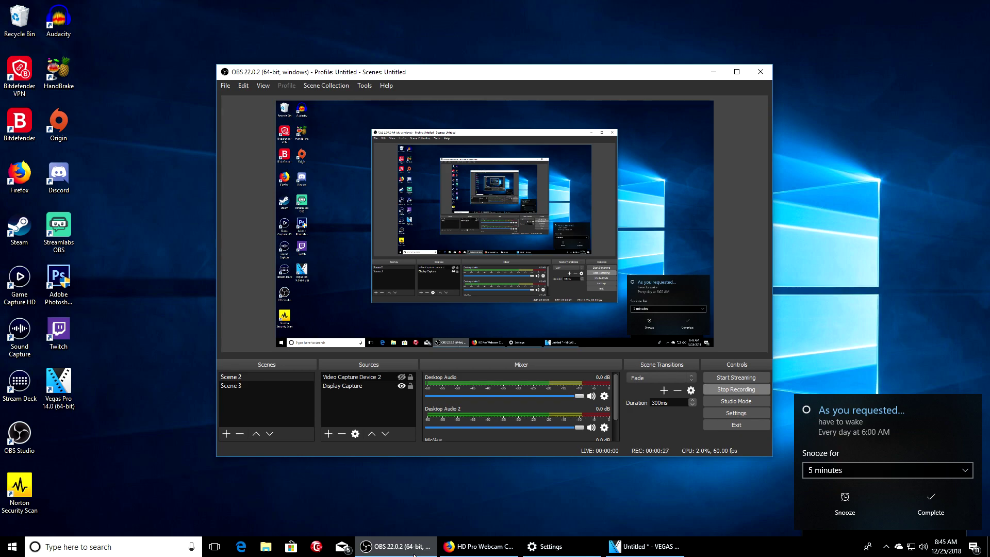
Step: Start adding a Video Capture Device source, then cancel without creating it
click(328, 434)
click(374, 381)
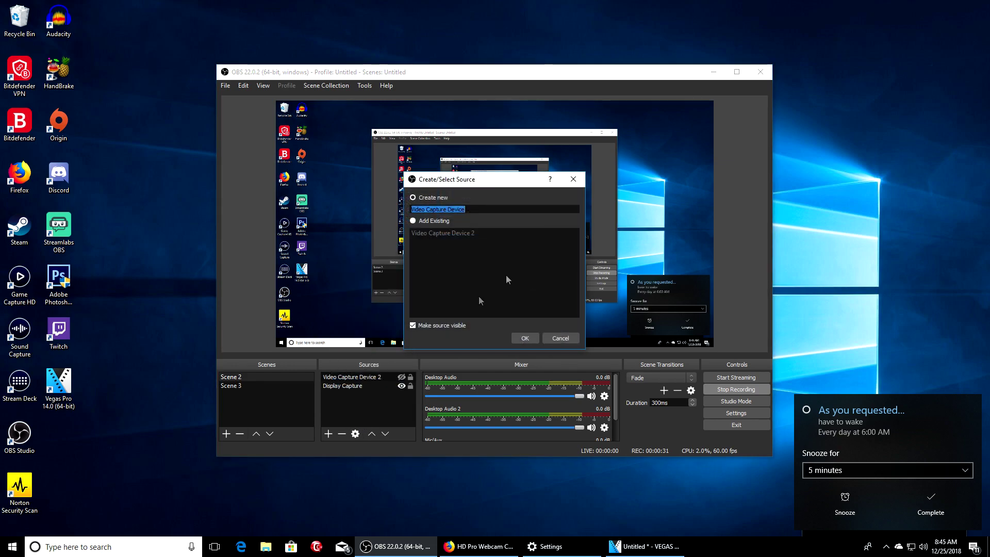
click(432, 222)
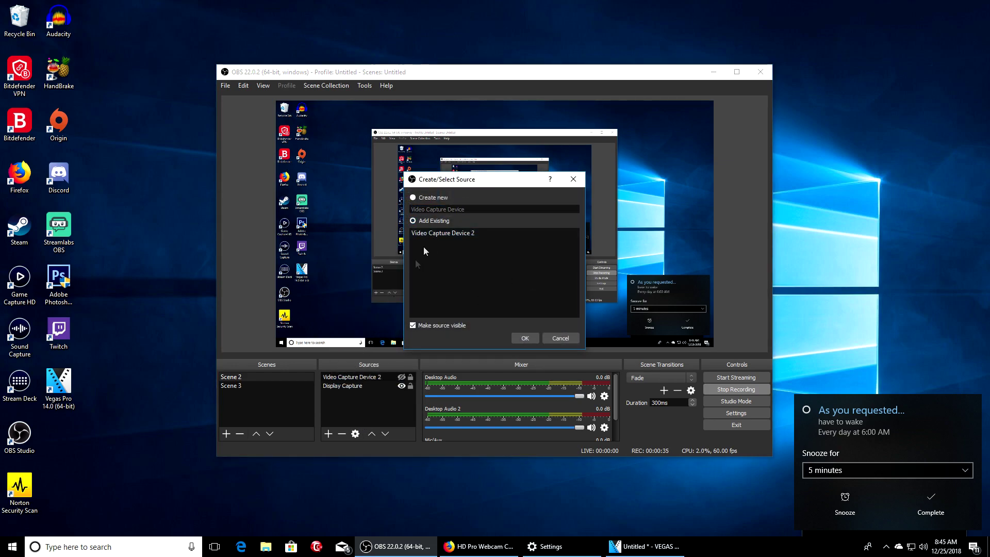
click(434, 198)
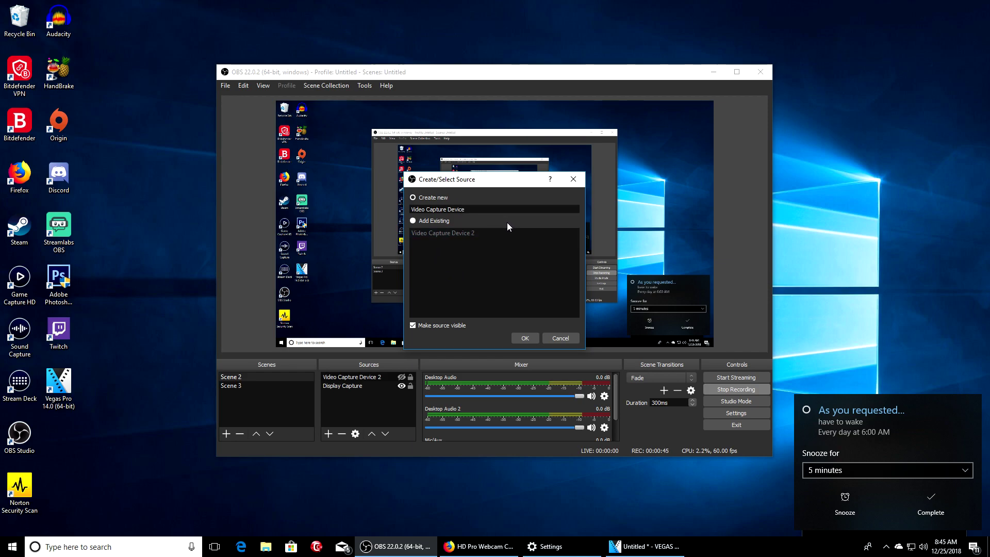
click(563, 340)
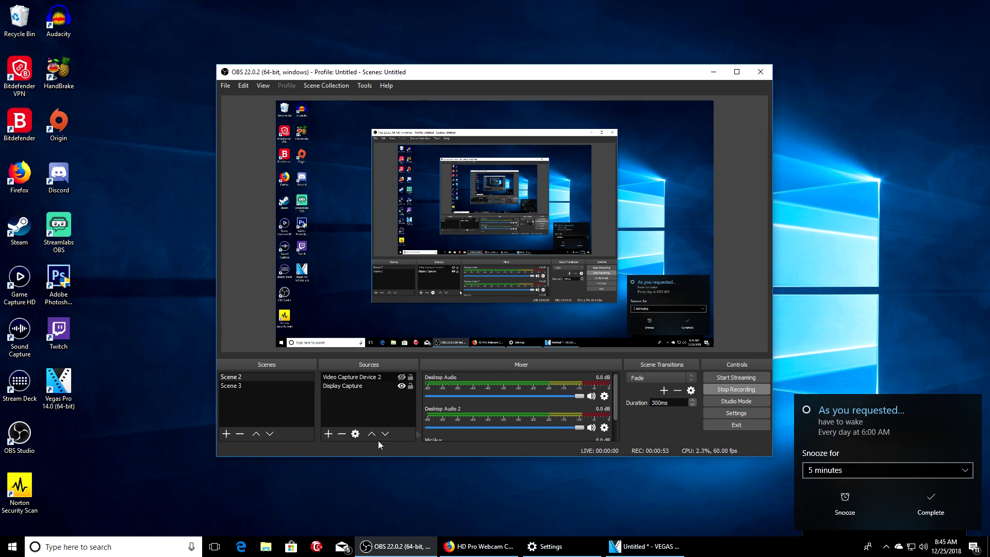
Step: Check which apps may use the camera in Windows privacy settings
click(68, 547)
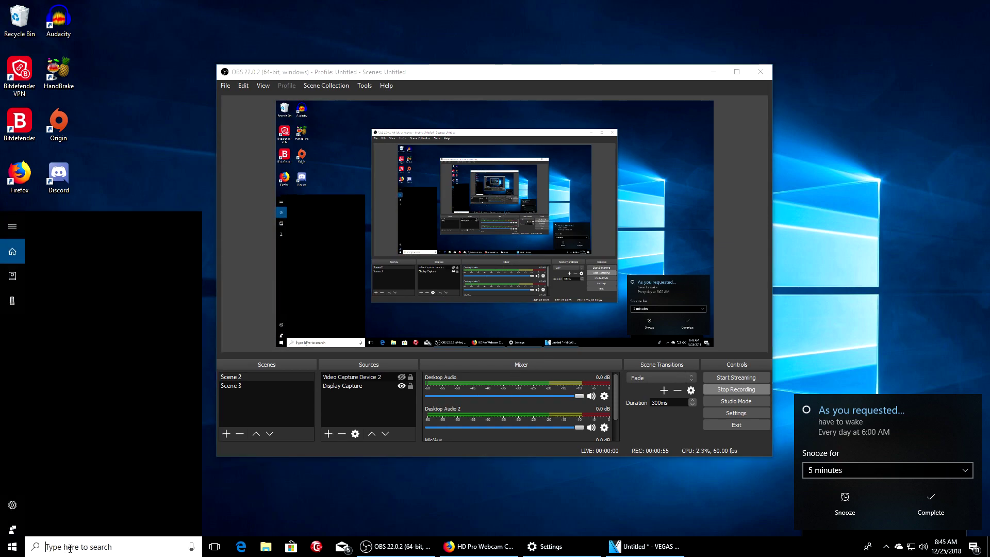
text(pri)
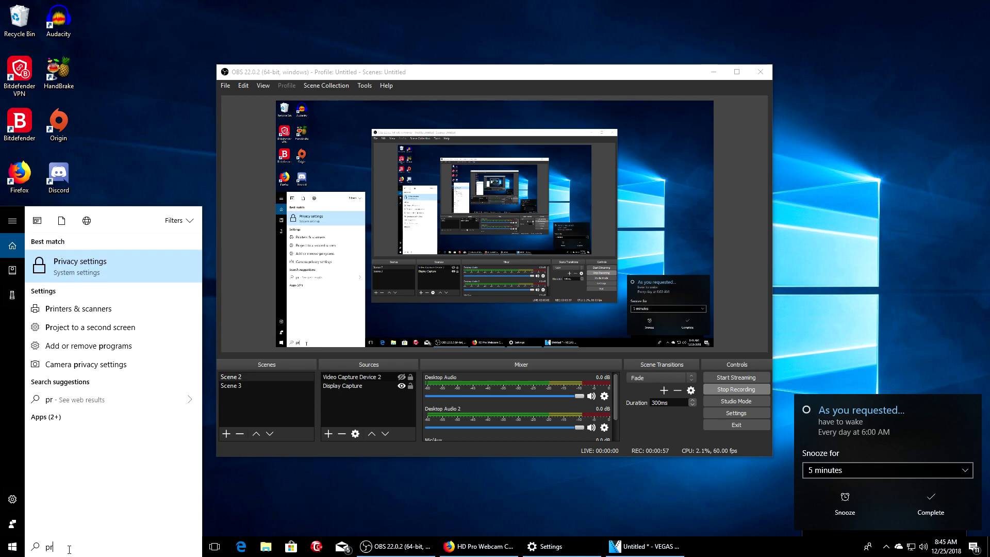
click(114, 274)
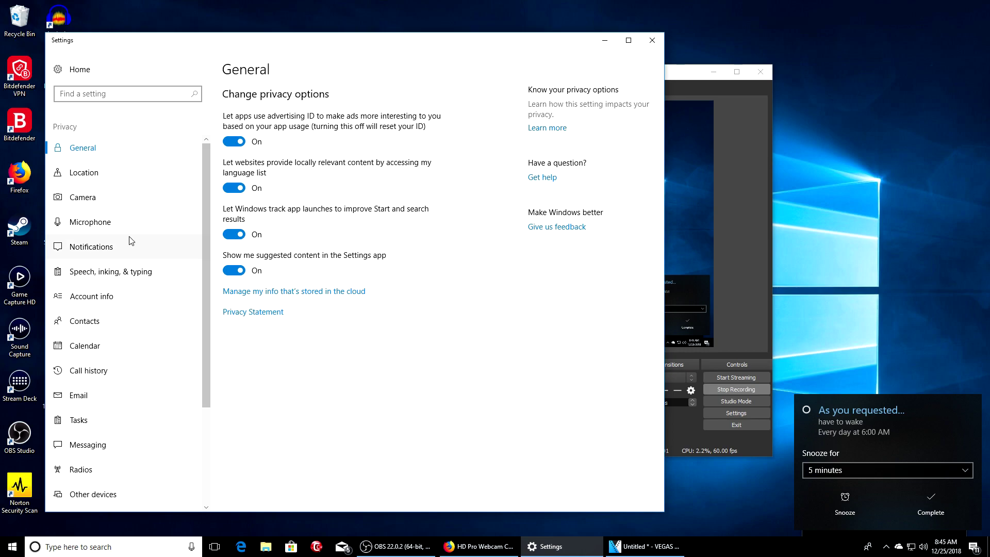
click(128, 197)
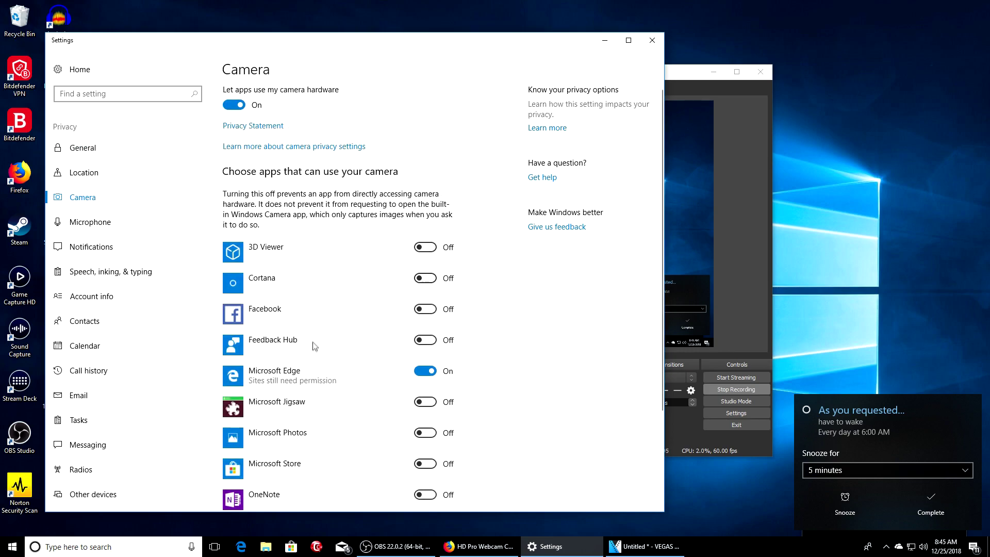
scroll(335, 451, down, 3)
scroll(340, 269, up, 3)
click(605, 40)
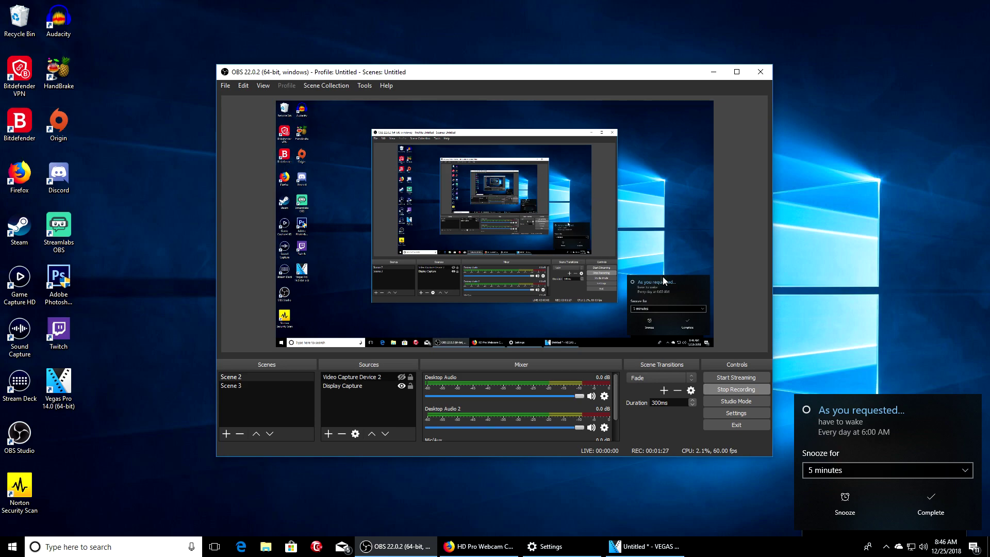
Step: Launch Bitdefender Total Security and review its privacy features
click(31, 117)
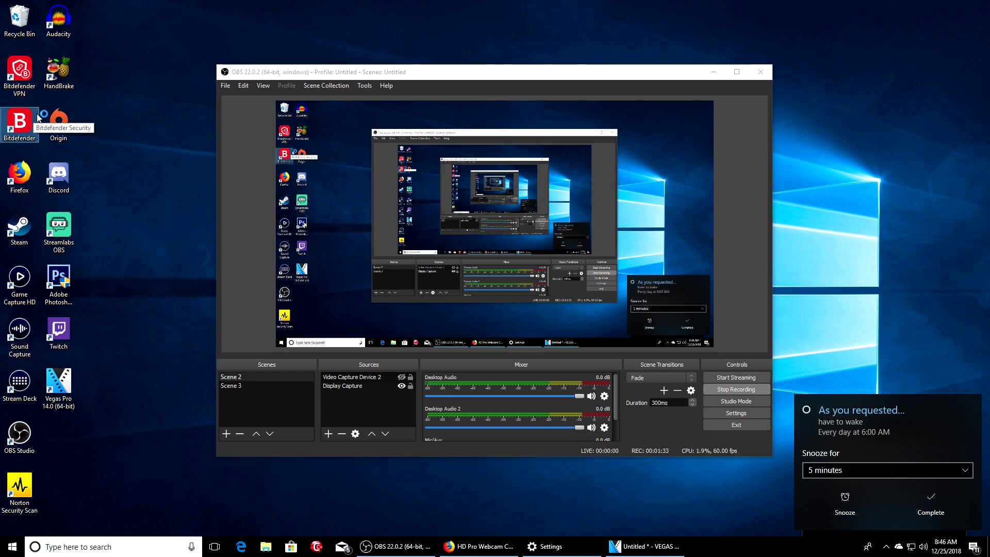
double_click(37, 118)
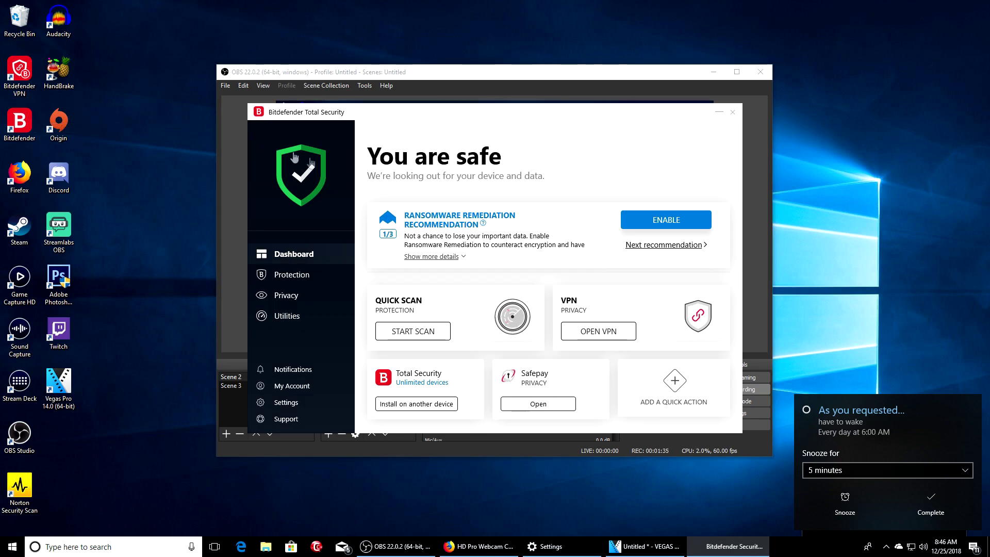
click(308, 296)
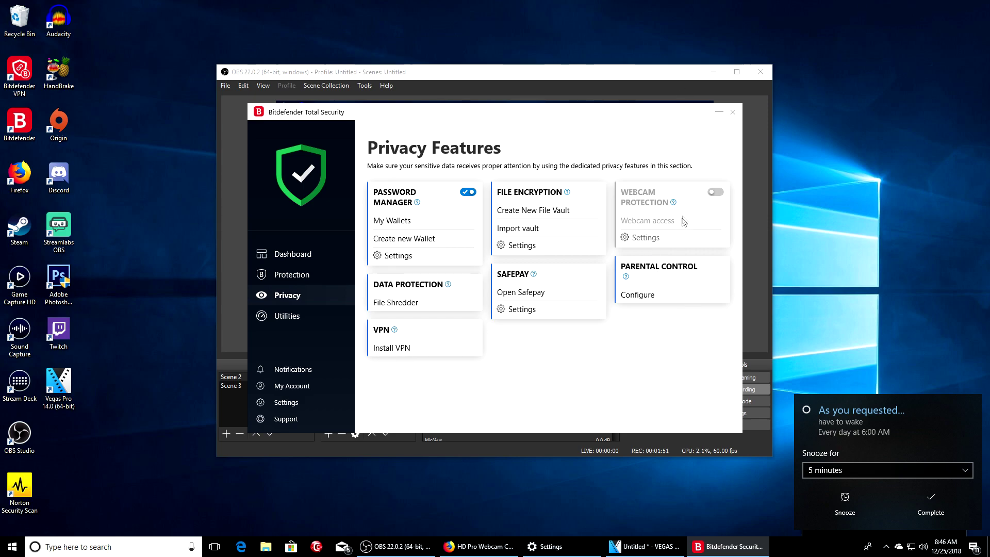
click(720, 114)
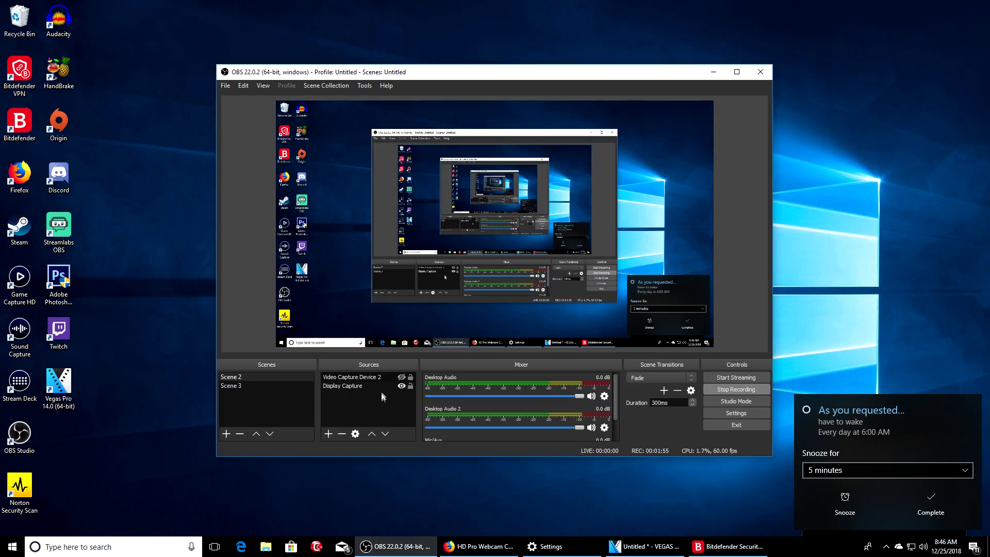
Step: Set Video Capture Device 2's device to HD Pro Webcam C920 and make it visible
click(361, 376)
right_click(364, 376)
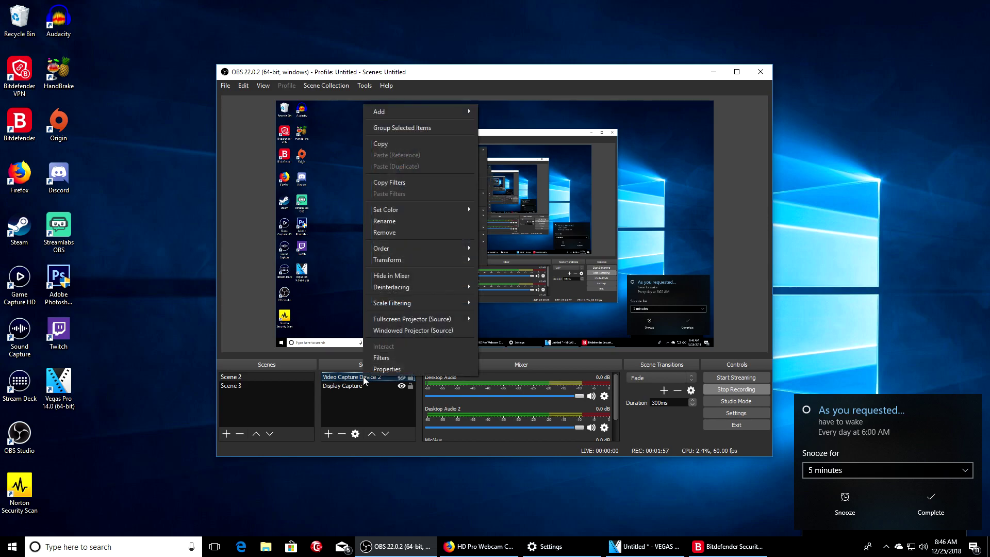
click(397, 368)
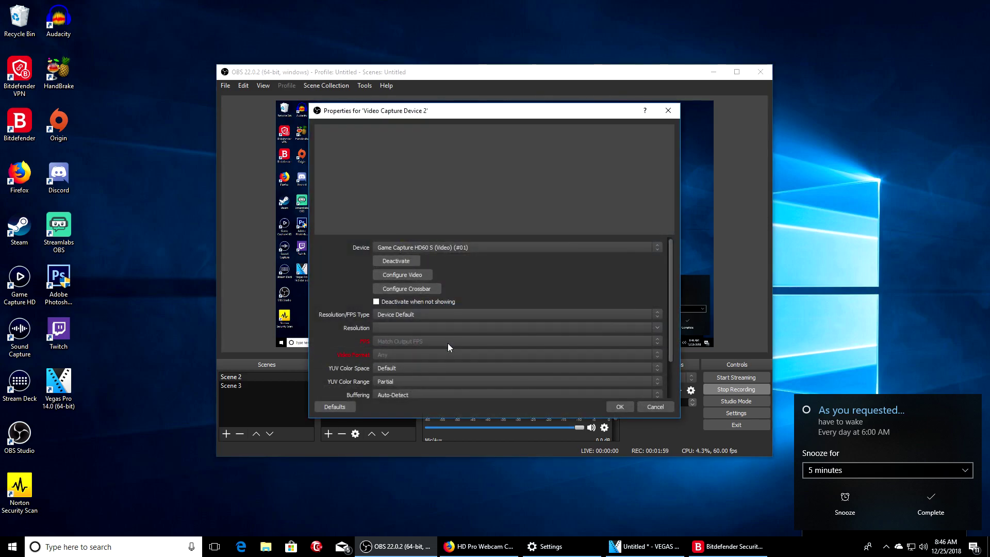
click(657, 406)
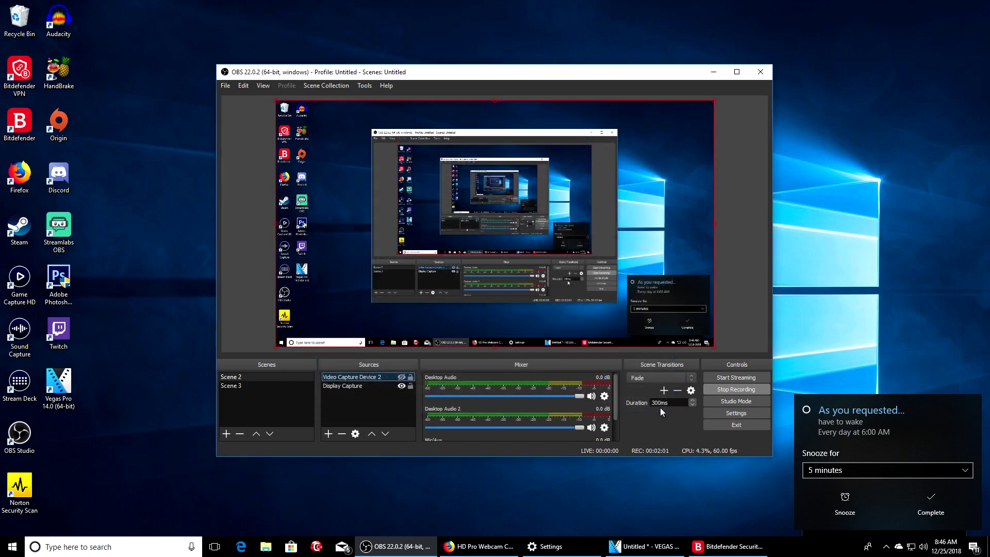
right_click(376, 378)
click(410, 368)
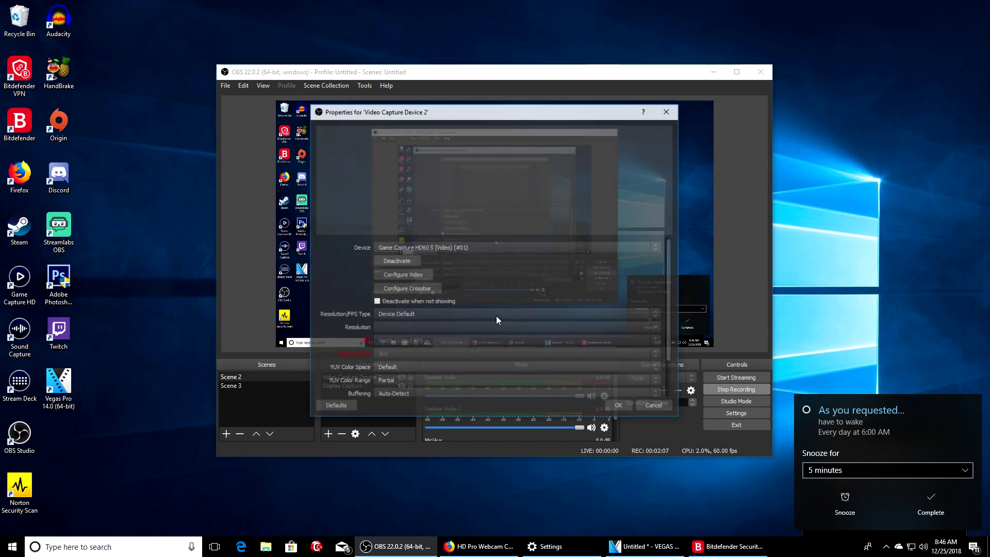
click(483, 248)
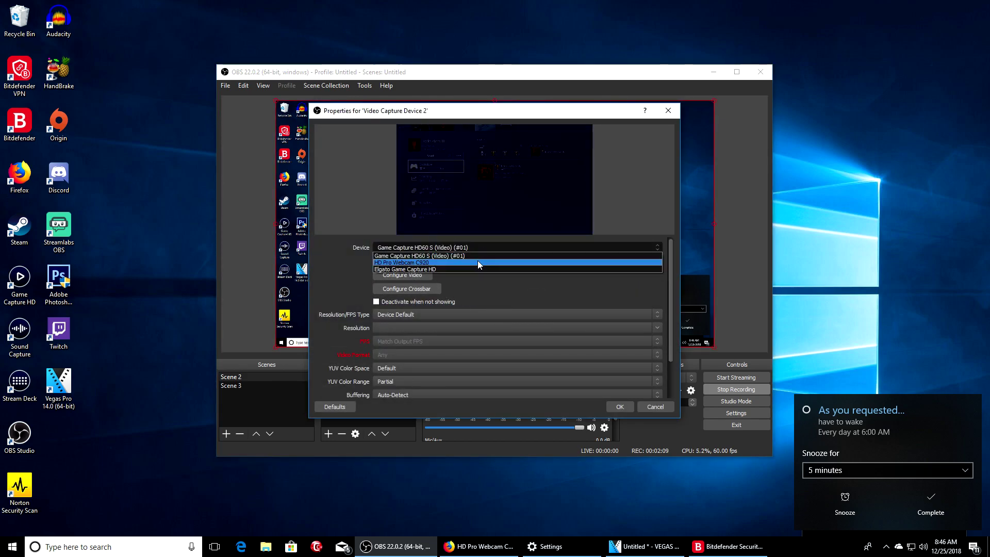
click(477, 262)
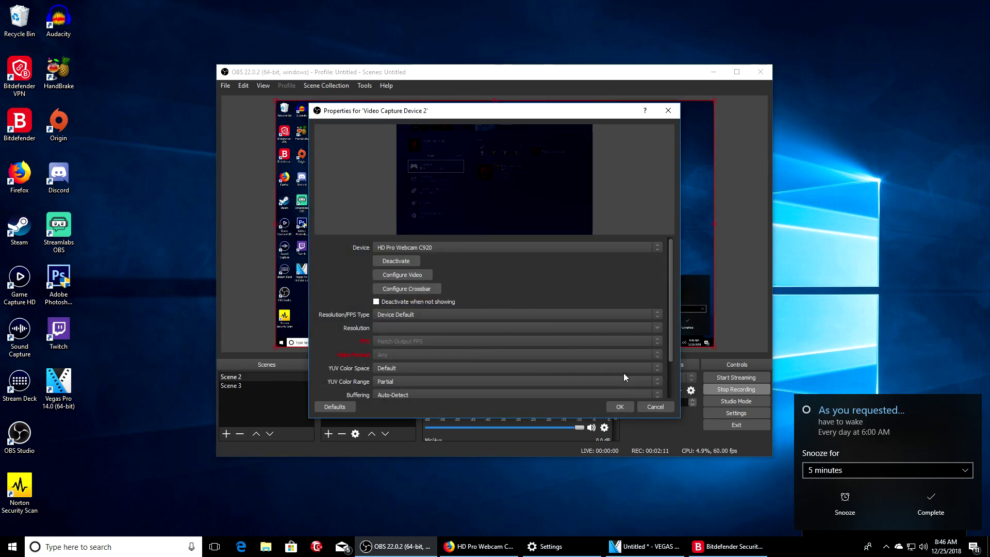
click(655, 407)
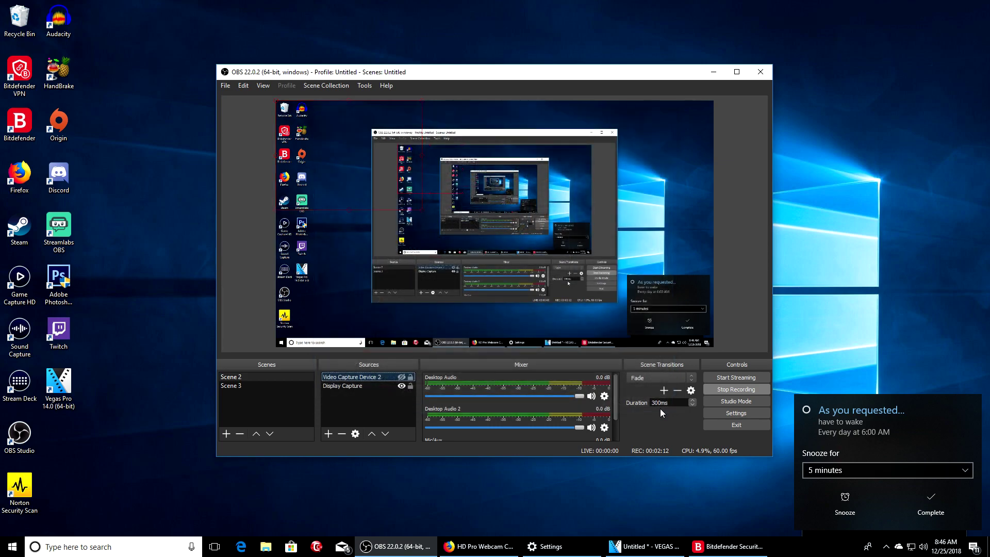
click(402, 378)
Step: Add a new Video Capture Device source, review its properties, then switch to Scene 3
click(330, 433)
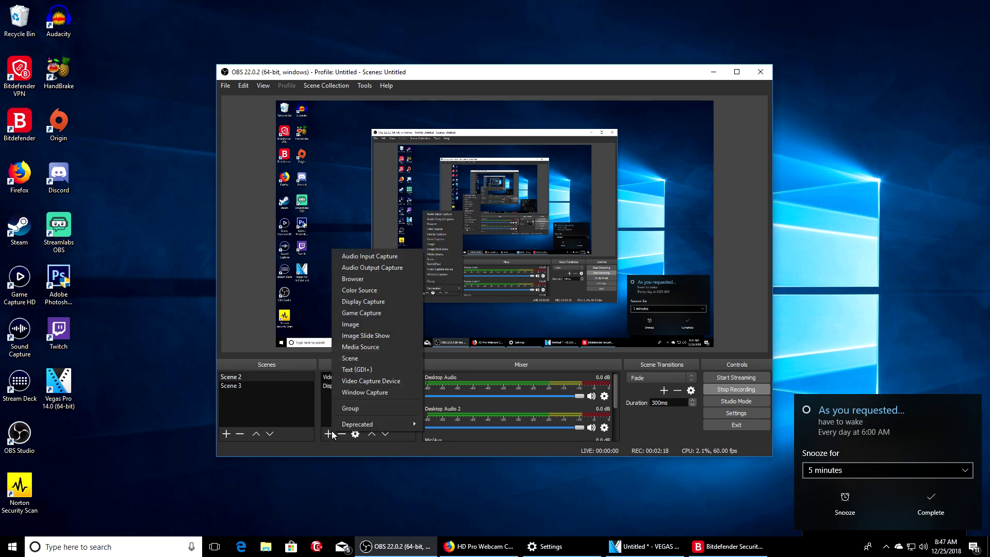
click(379, 382)
click(524, 337)
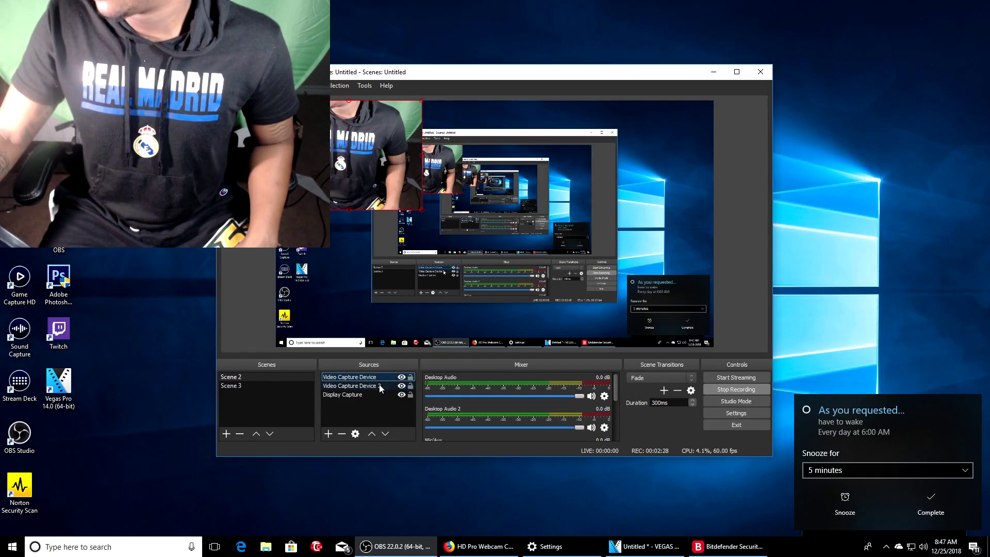
right_click(380, 387)
click(420, 366)
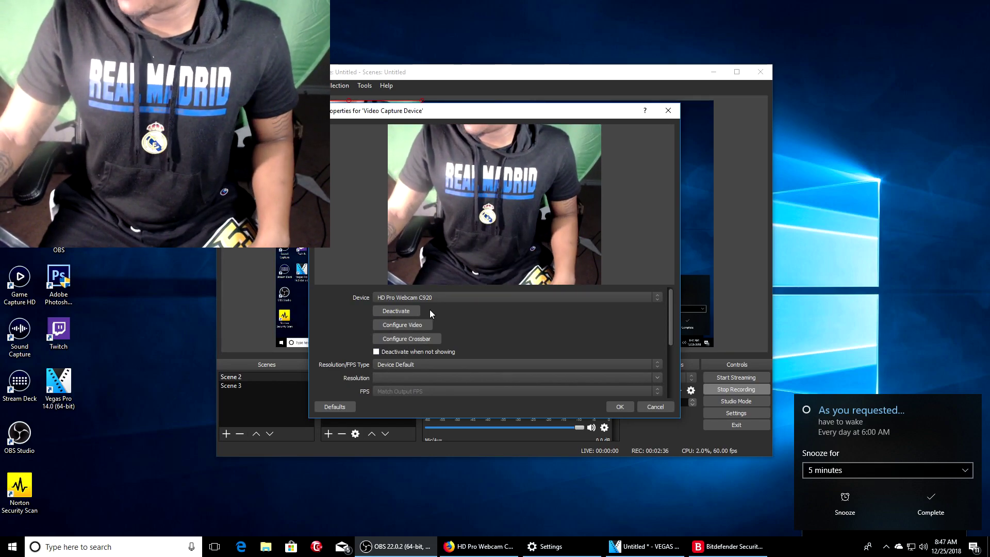
click(655, 407)
click(269, 386)
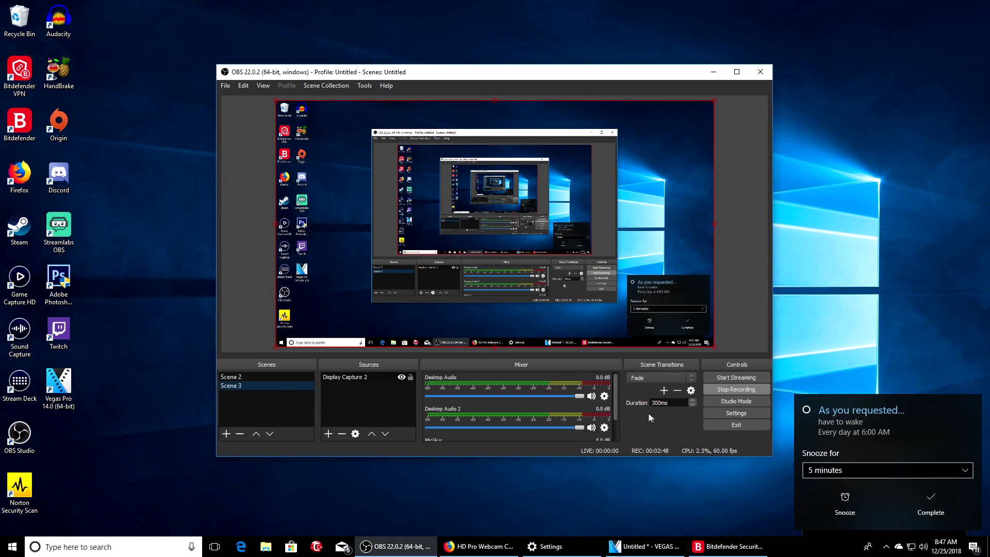
Step: Start adding an existing video capture source to Scene 3, then cancel
click(328, 434)
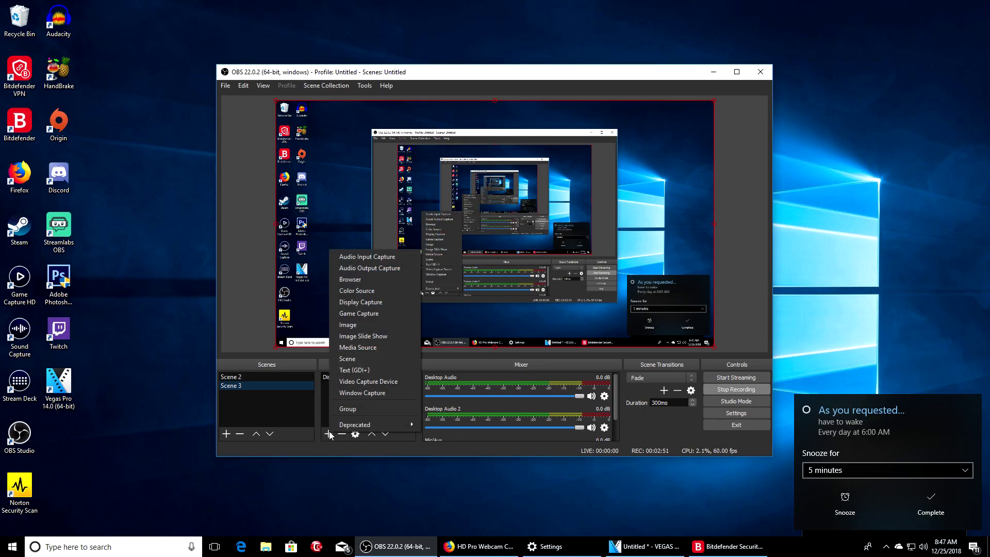
click(396, 382)
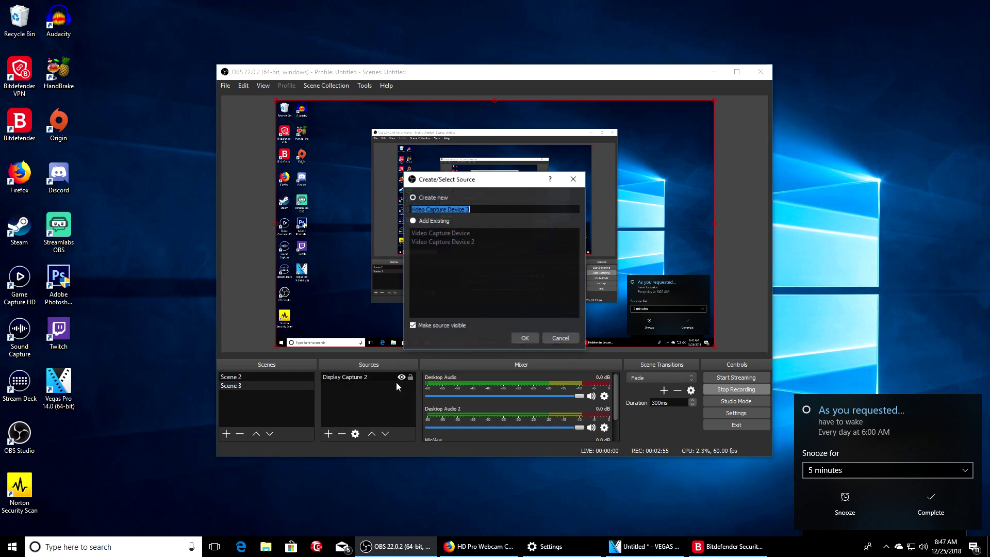
click(431, 220)
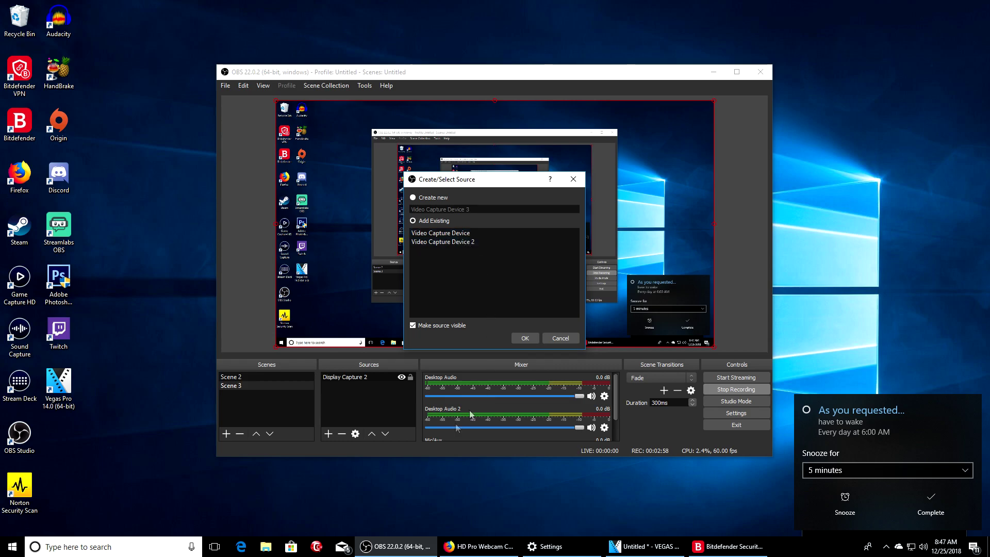
click(560, 338)
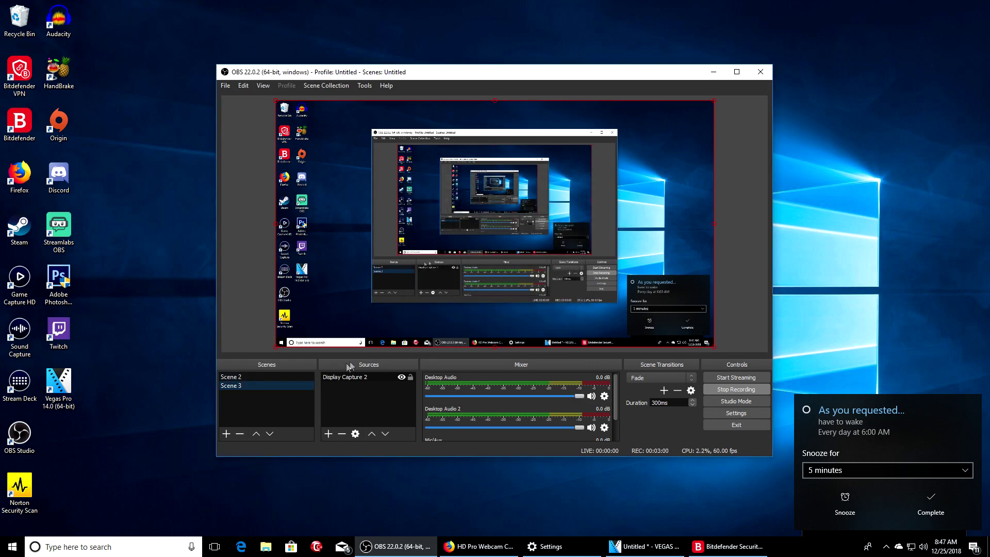
Step: In Scene 2, hide Video Capture Device and Video Capture Device 2
click(280, 377)
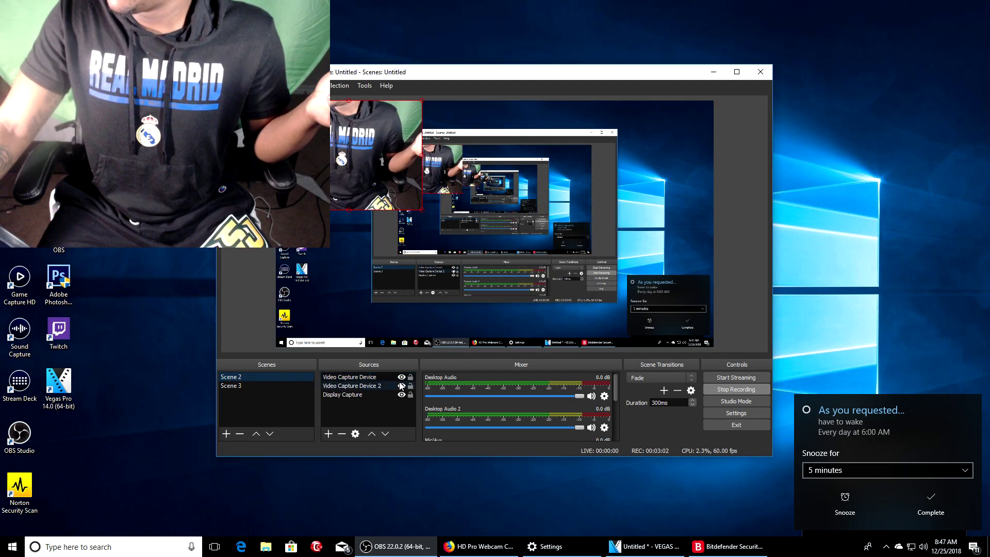
click(401, 377)
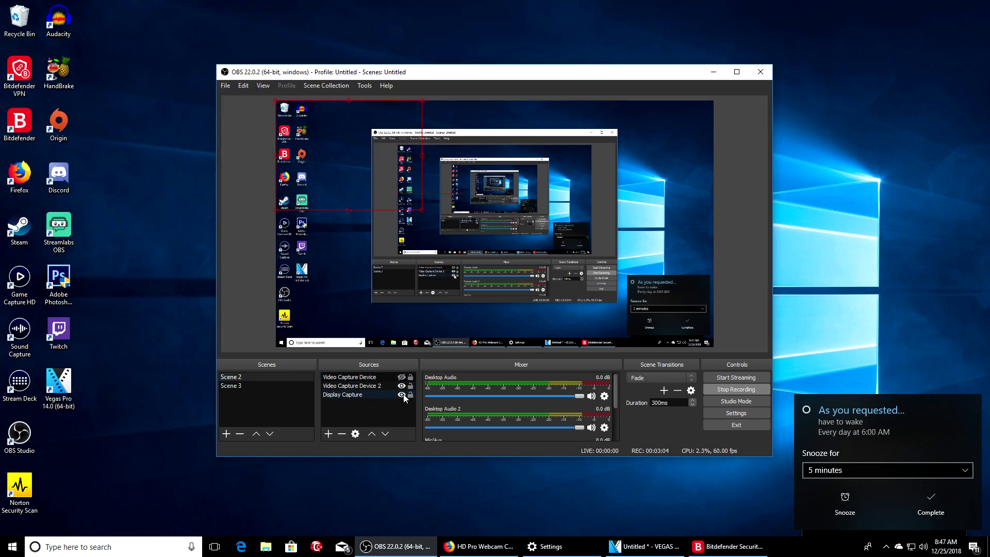
click(402, 386)
Step: View the Logitech C920 downloads page, then return to OBS and select Display Capture
click(488, 553)
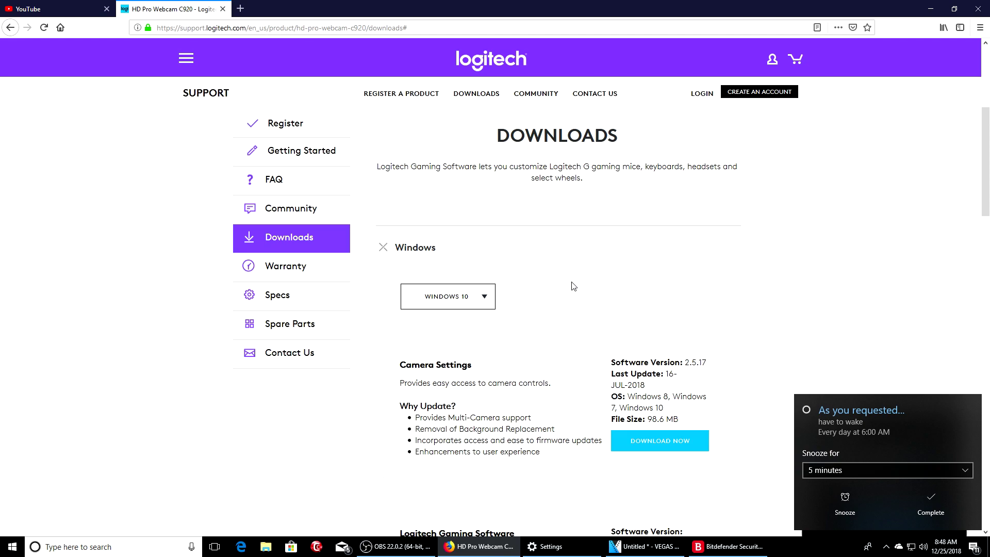
click(395, 546)
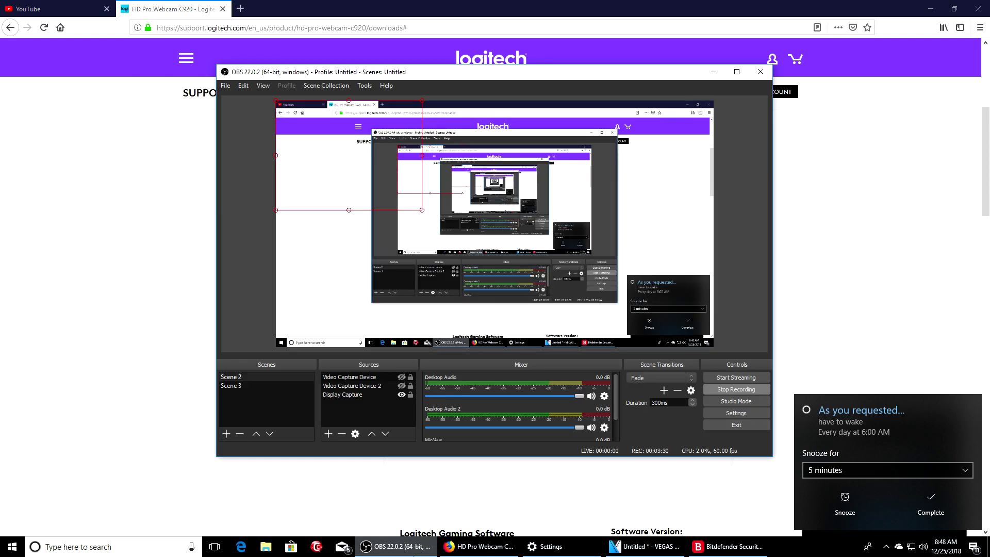
click(293, 278)
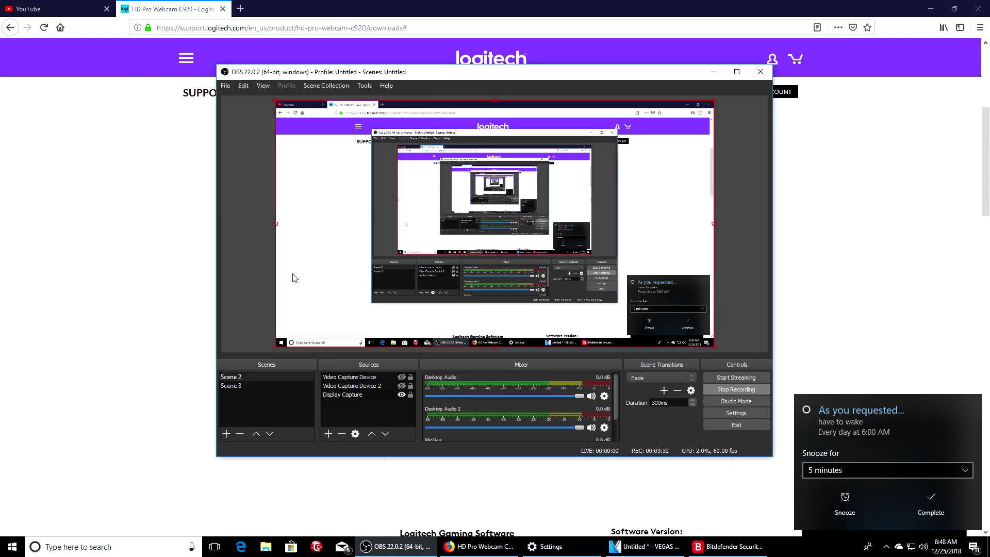